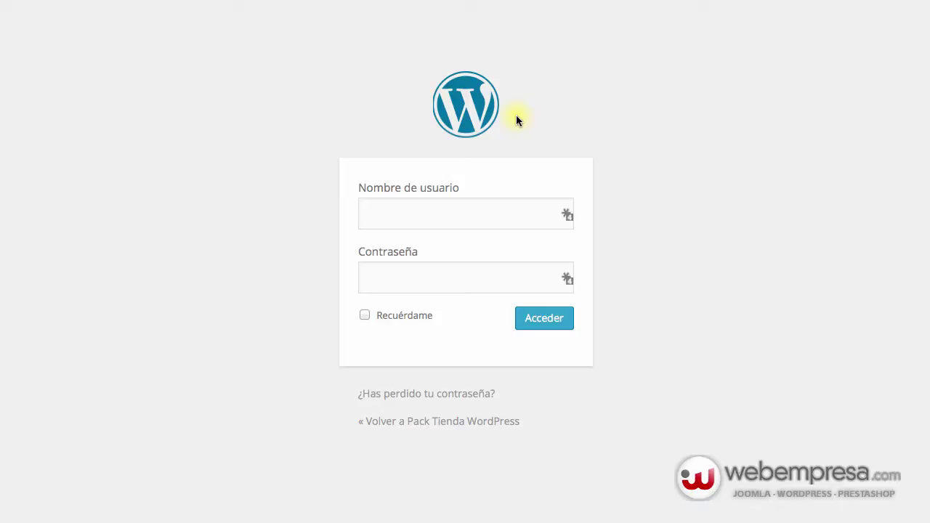
Step: Sign in and scroll to the dashboard footer to highlight its WordPress credit line
left_click(411, 203)
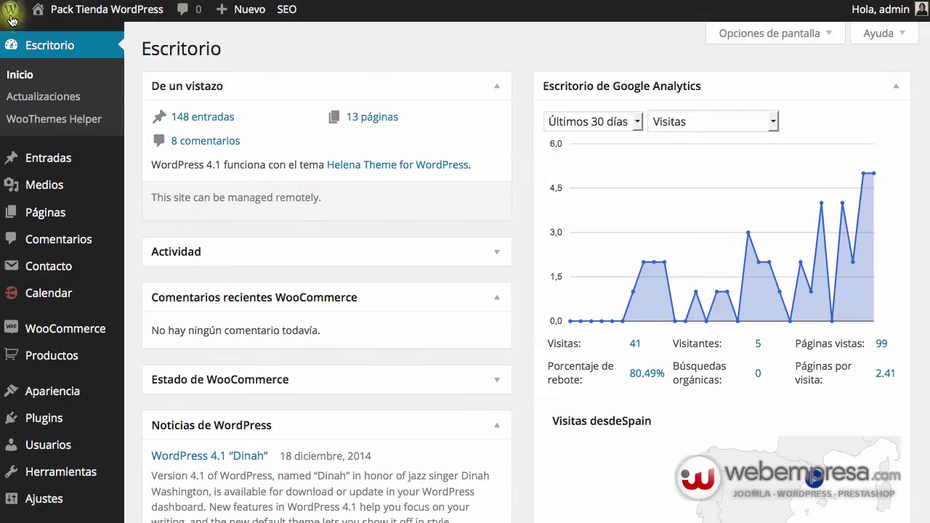
mouse_move(11, 14)
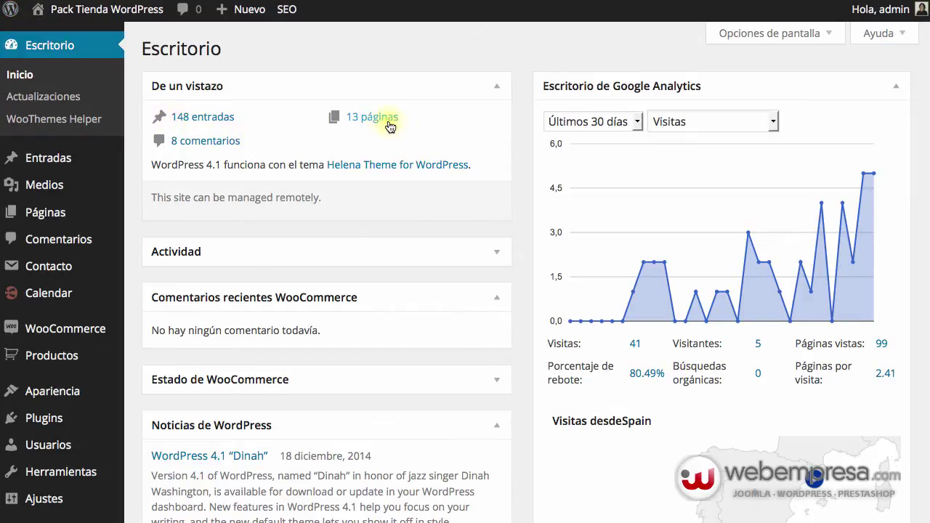
scroll(366, 140, "down", 15)
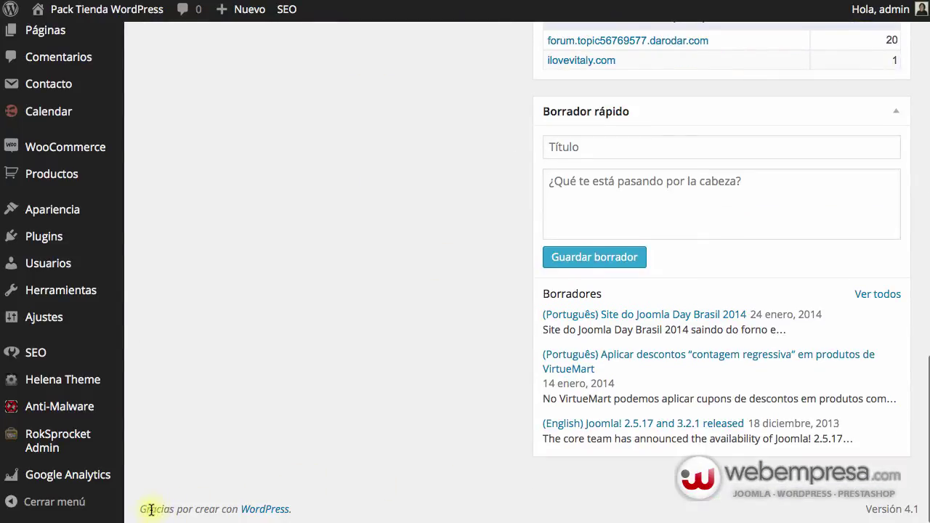
triple_click(153, 510)
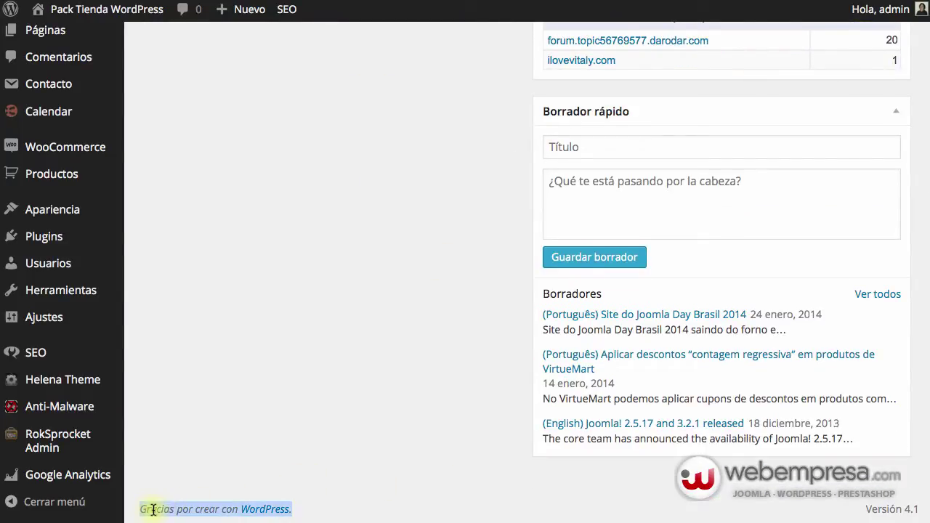
left_click(254, 477)
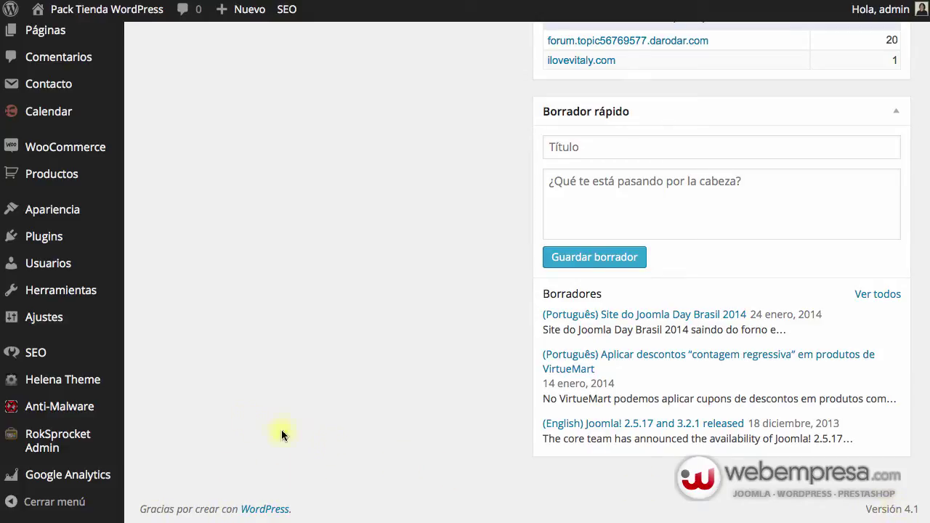
Step: Collapse and re-expand the Noticias de WordPress box, then return to the top of the dashboard
scroll(281, 429, "up", 7)
scroll(233, 412, "down", 7)
scroll(431, 322, "up", 10)
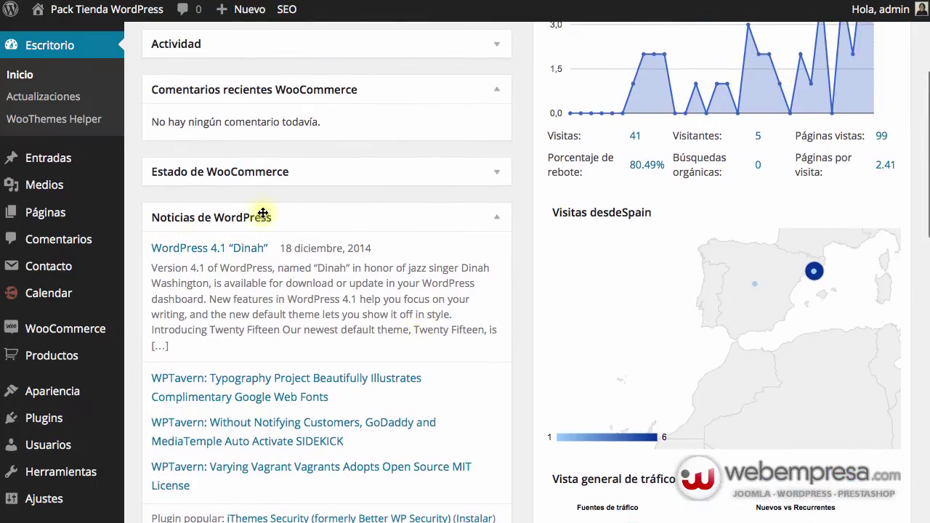
scroll(310, 330, "down", 2)
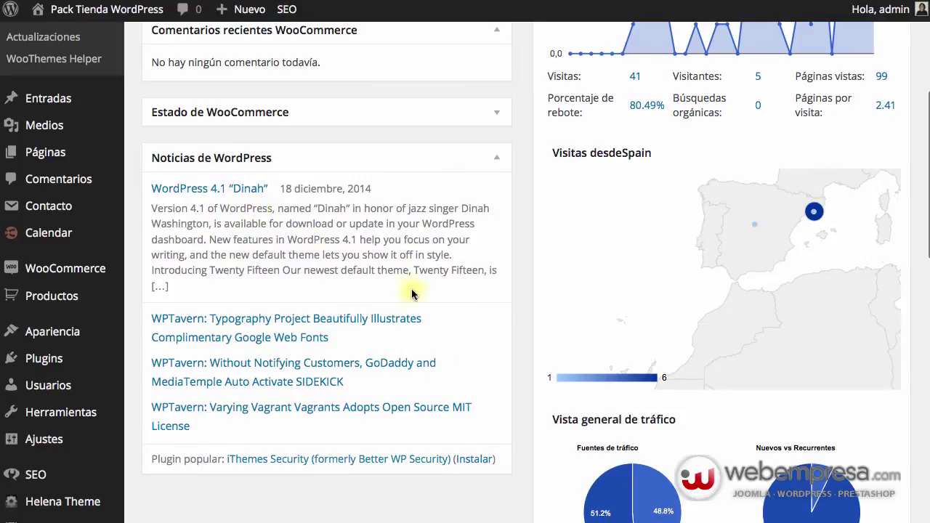
left_click(495, 159)
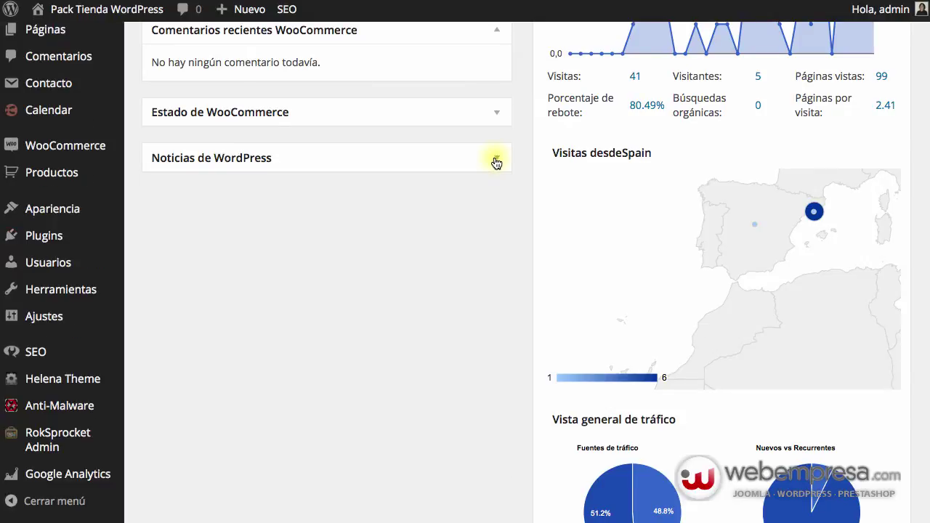
left_click(494, 159)
scroll(161, 285, "up", 8)
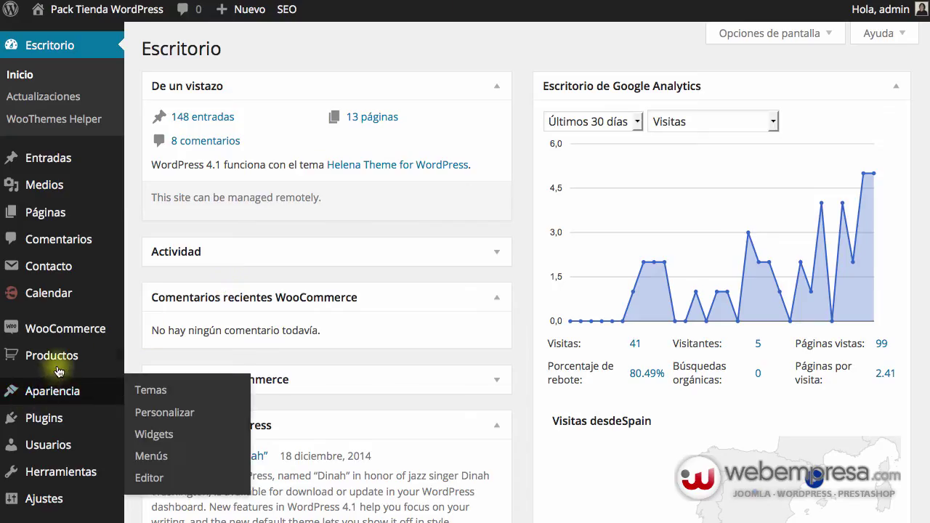
Step: Search the plugin directory for 'OSD Remove All WordPress Branding' from Plugins > Añadir nuevo
mouse_move(43, 416)
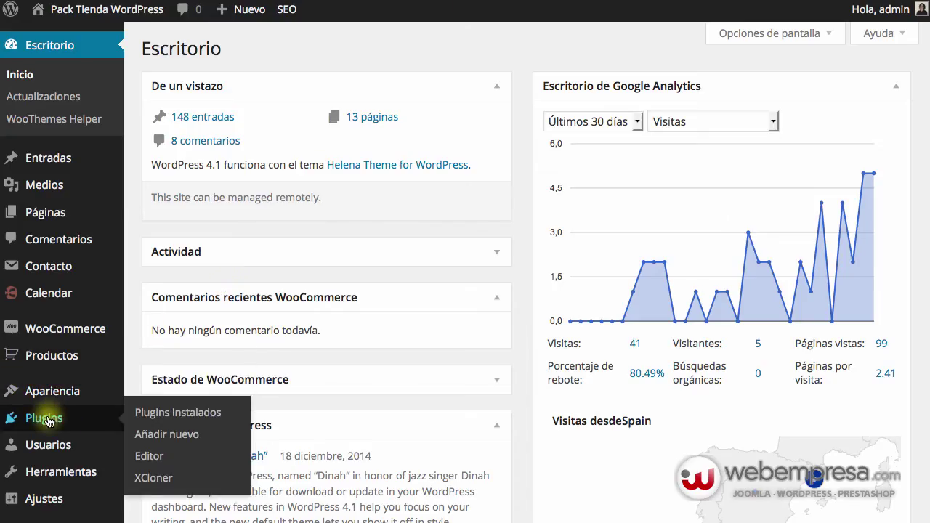
left_click(152, 434)
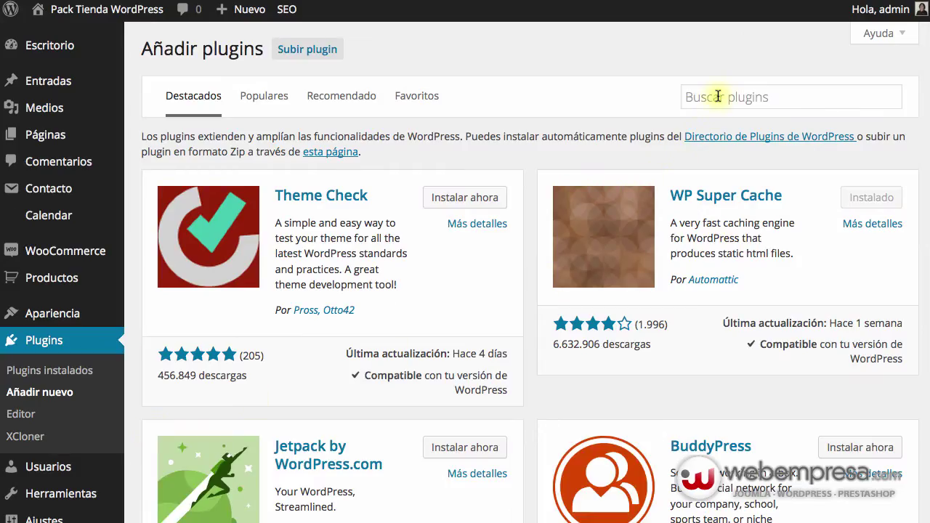
left_click(718, 96)
type("OSD Remove All WordPress Branding")
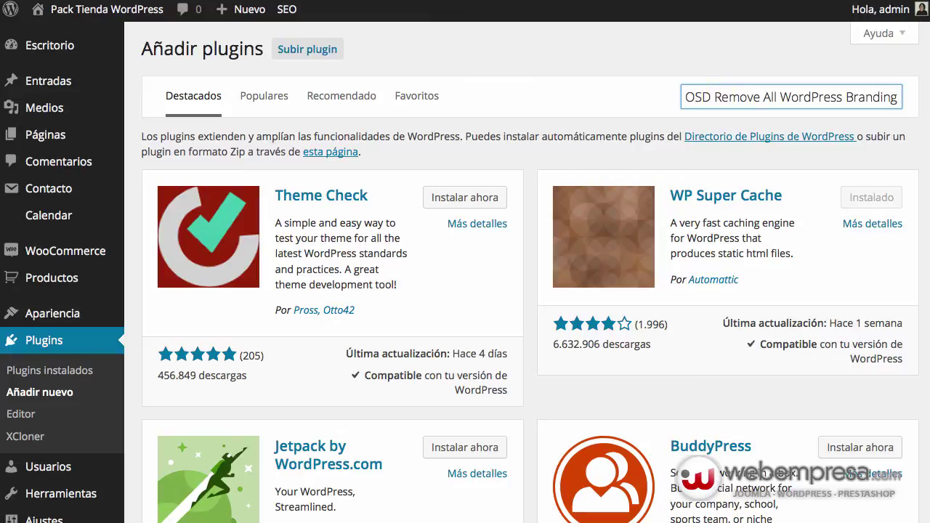
key("Return")
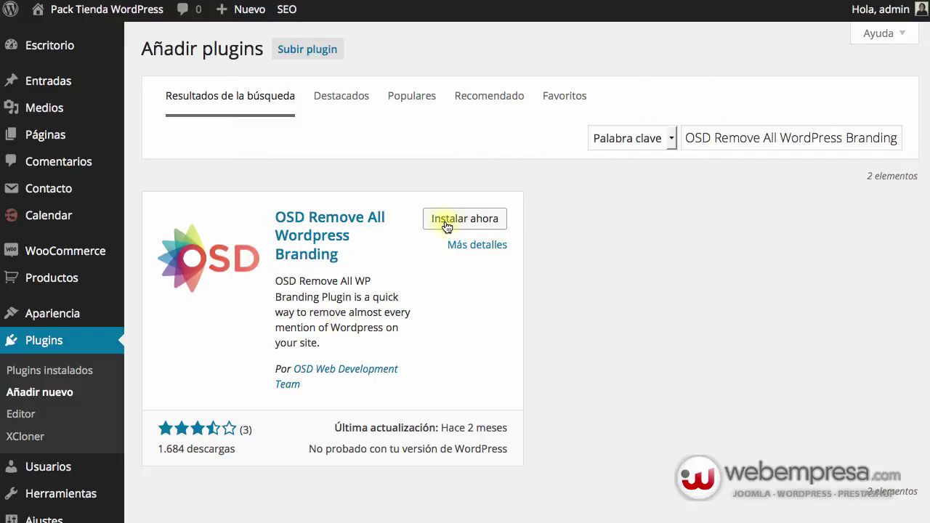
Step: Install the OSD Remove All WordPress Branding 1.1 plugin, confirm with Aceptar, and activate it
left_click(446, 227)
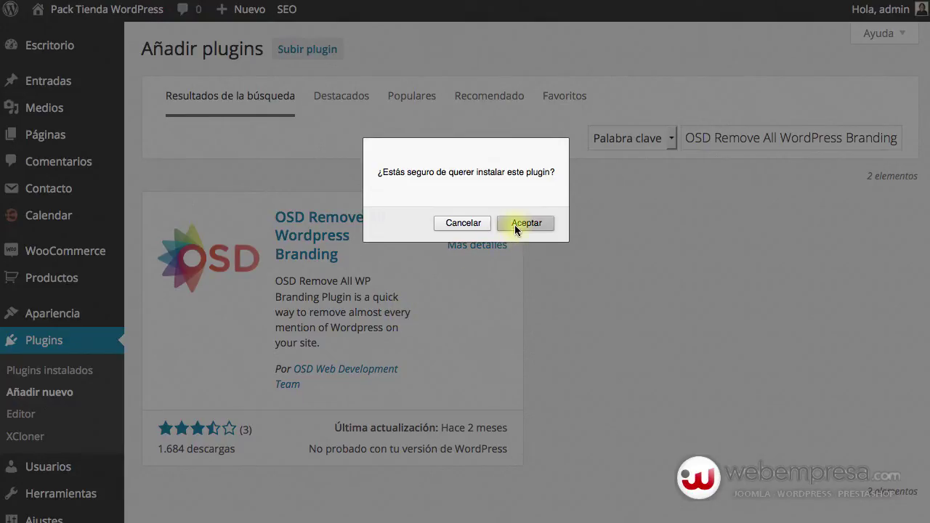
left_click(514, 224)
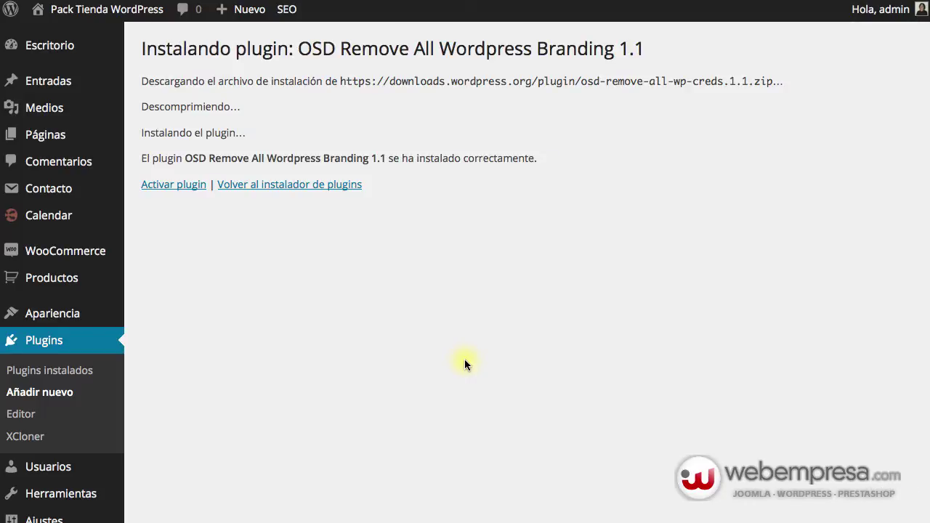
scroll(465, 363, "down", 3)
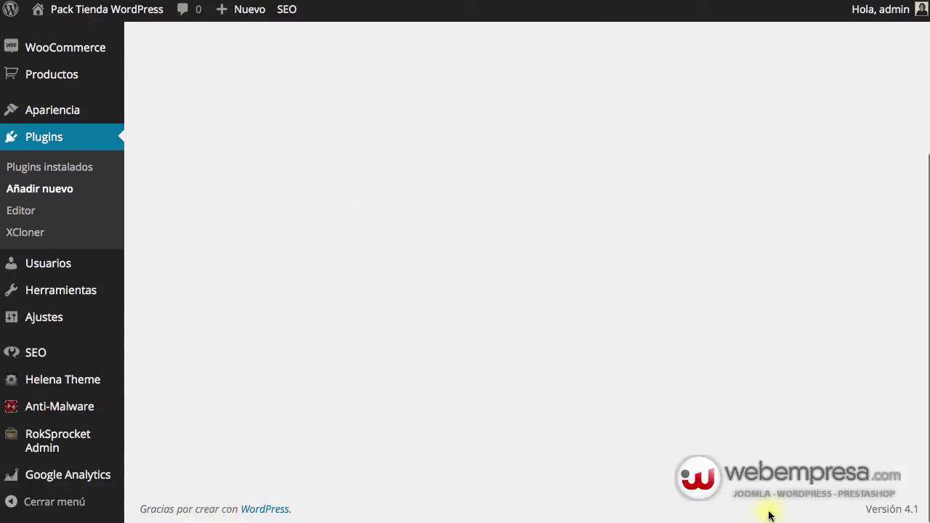
scroll(438, 355, "up", 3)
mouse_move(15, 18)
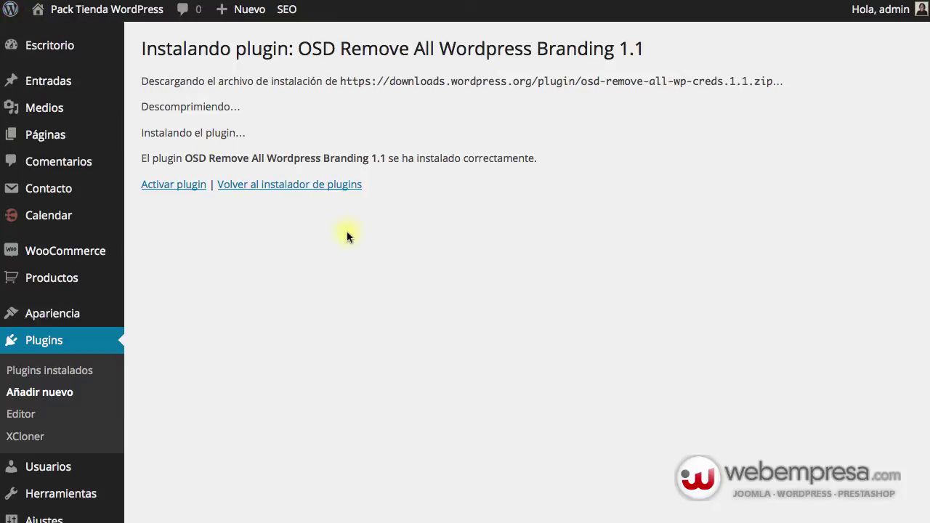
left_click(177, 185)
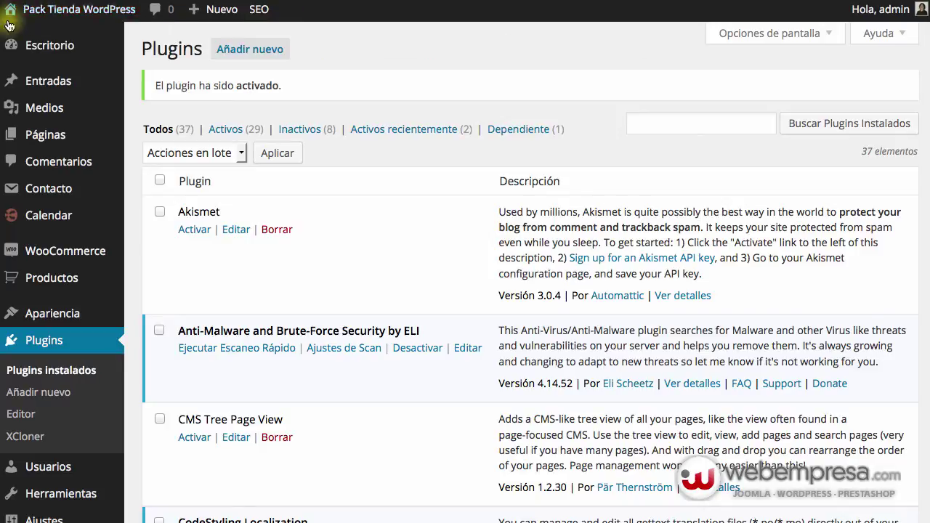
Step: Scroll through the Escritorio widgets, including the Google Analytics visits chart, and back to the top
mouse_move(10, 13)
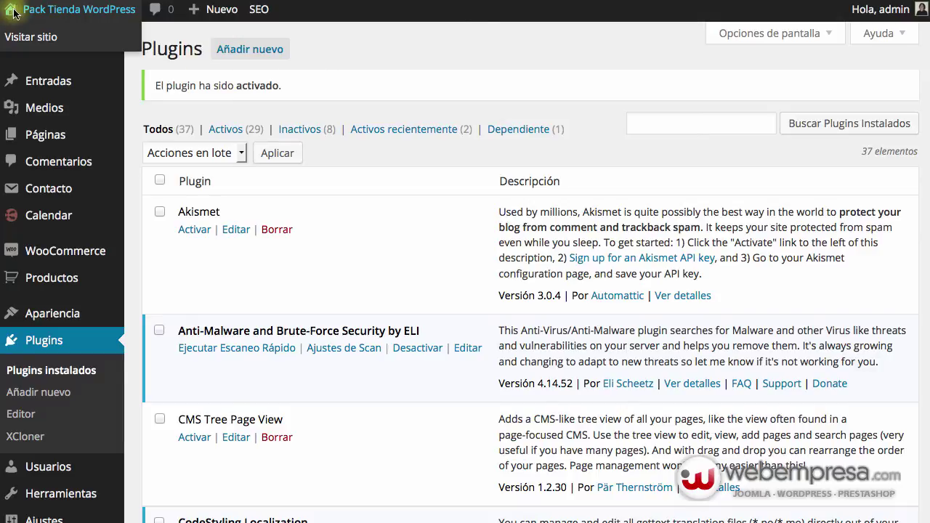
scroll(342, 137, "down", 20)
scroll(349, 167, "down", 15)
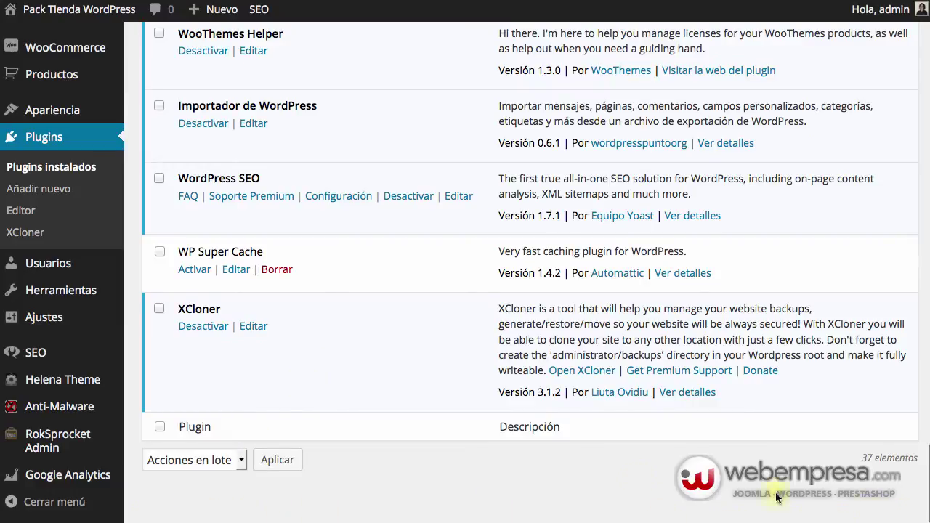
scroll(460, 452, "up", 15)
scroll(546, 284, "up", 10)
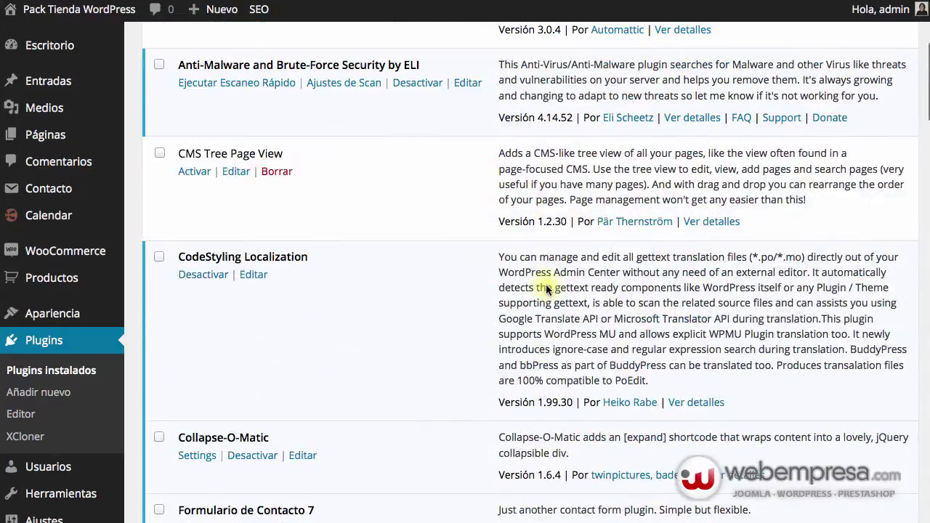
mouse_move(46, 49)
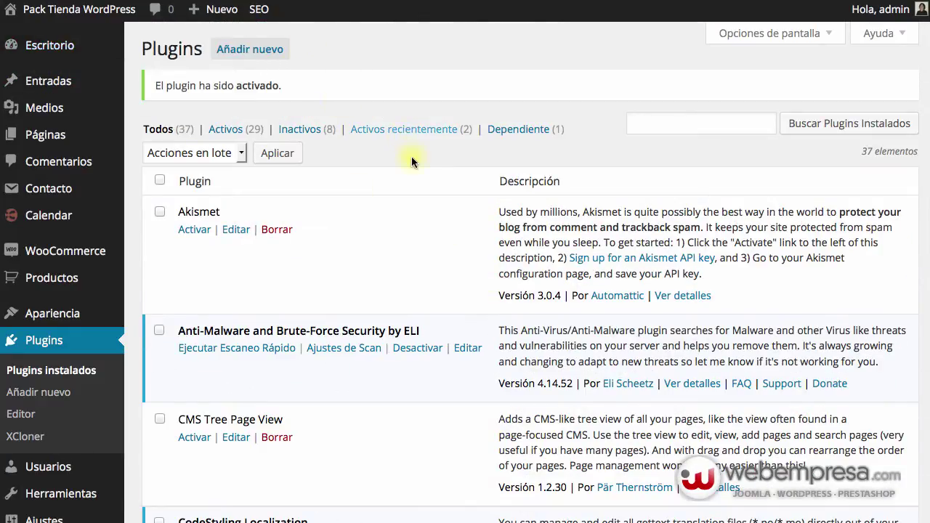
scroll(436, 203, "down", 2)
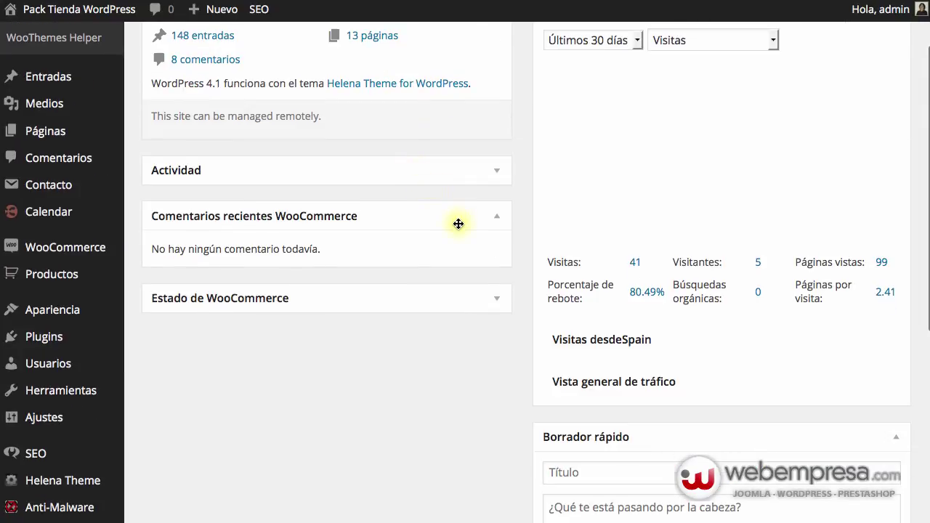
scroll(349, 320, "down", 6)
scroll(376, 320, "down", 7)
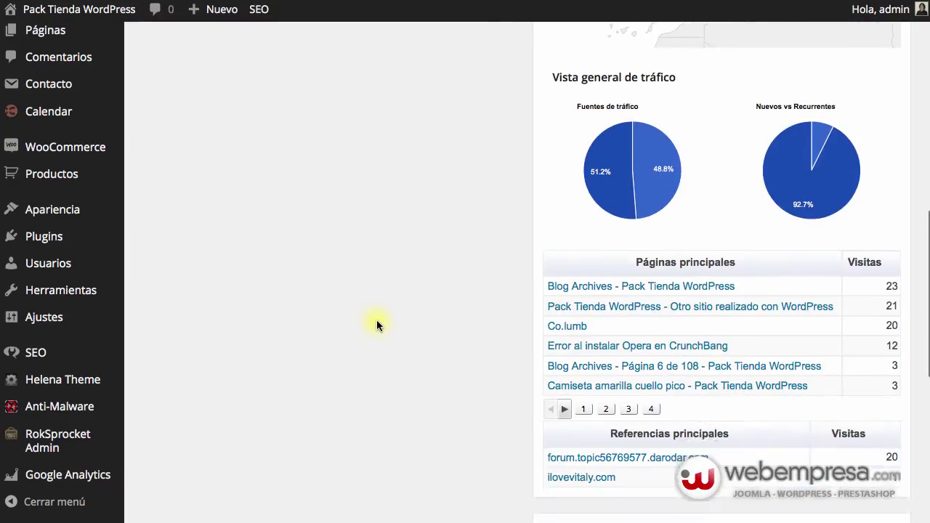
scroll(377, 319, "up", 8)
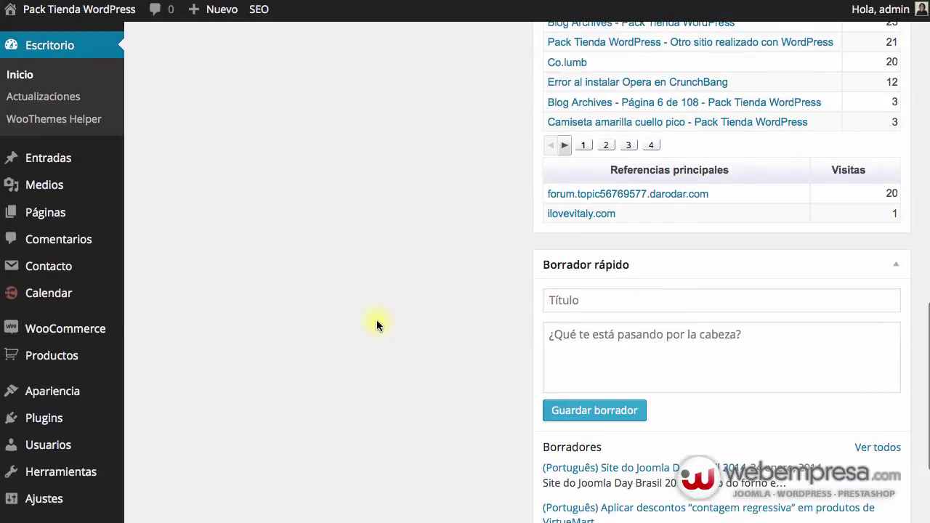
scroll(341, 324, "up", 4)
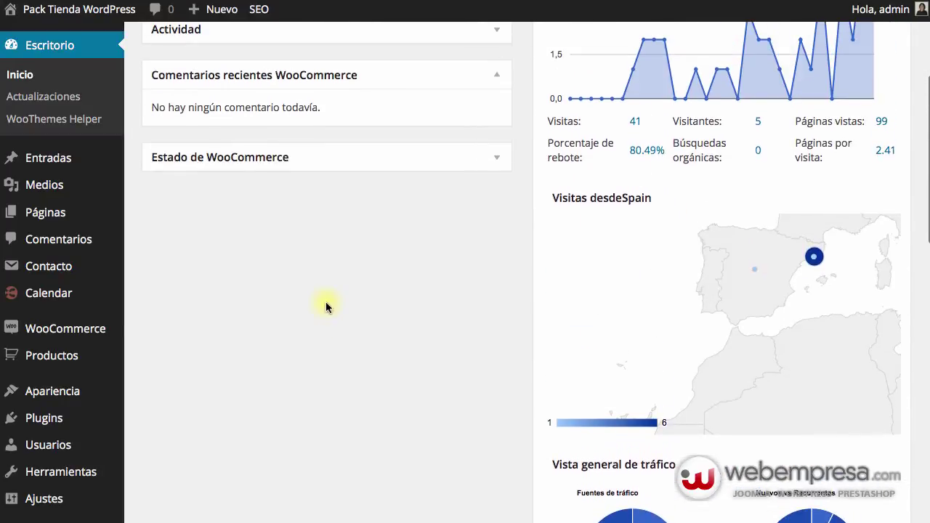
scroll(442, 284, "up", 4)
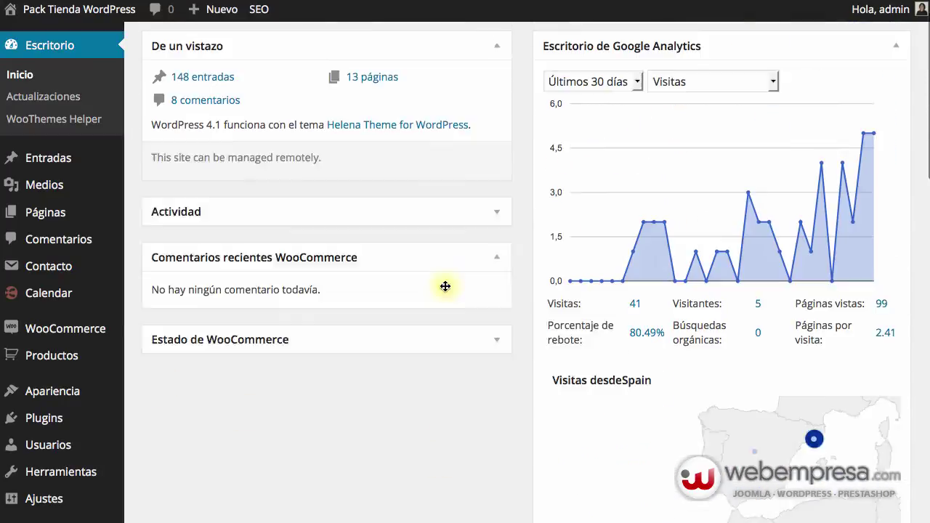
Step: Log out via Hola, admin, then enter the admin username and move to the Contraseña field
mouse_move(879, 10)
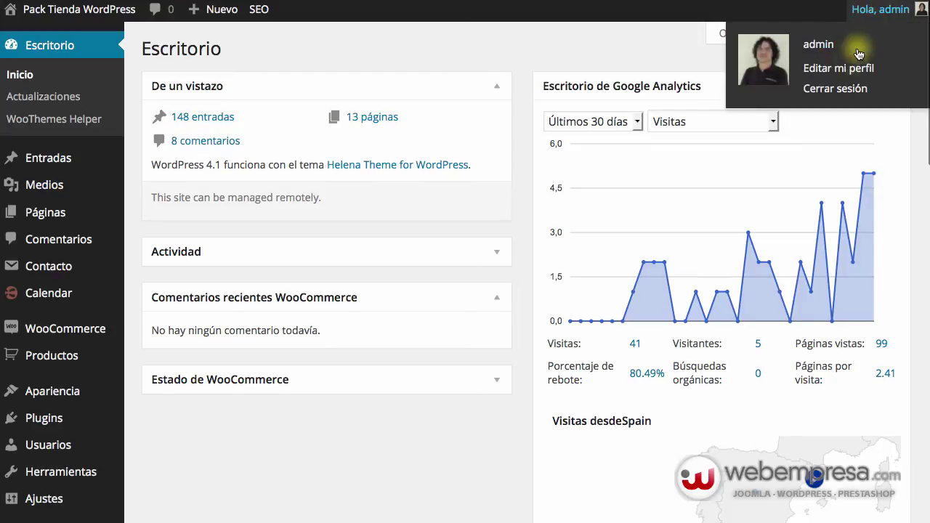
left_click(835, 87)
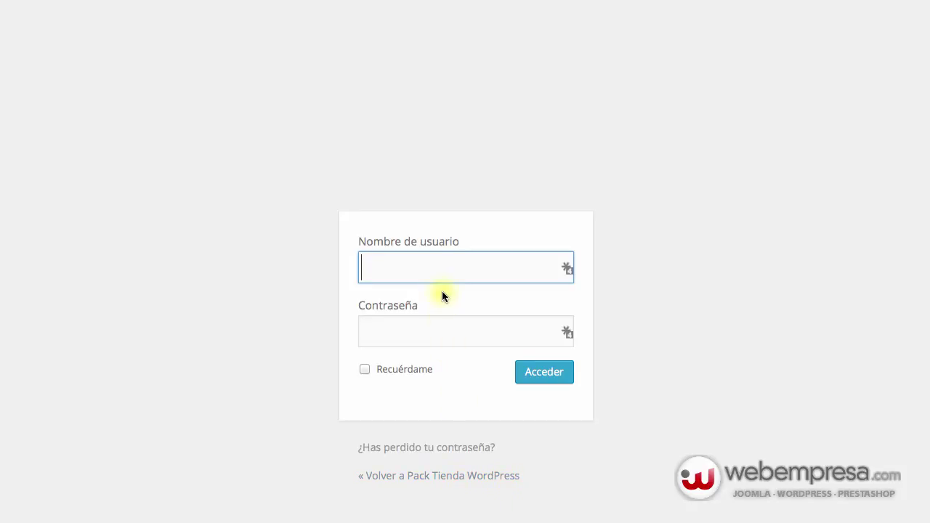
type("admin")
key("Tab")
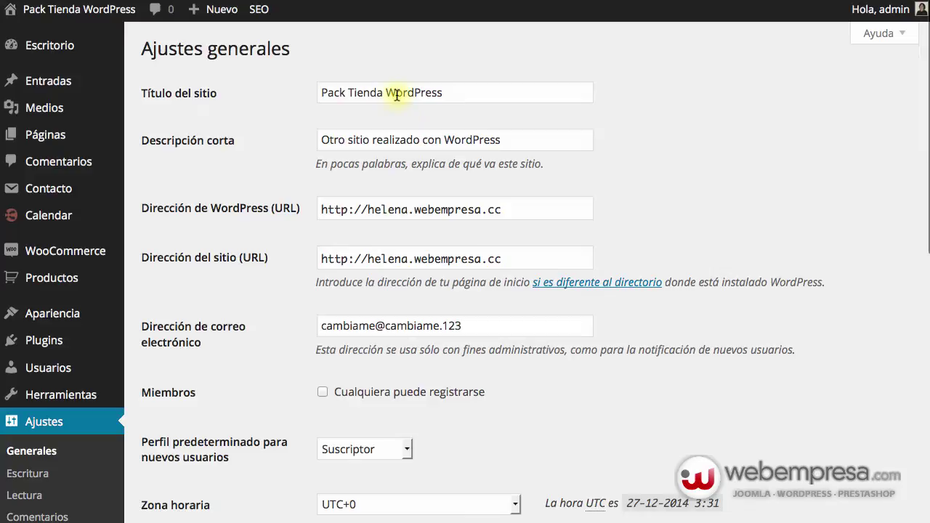
Step: Replace Título del sitio and Descripción corta with 'Tienda Fantasia' and save the general settings
double_click(397, 94)
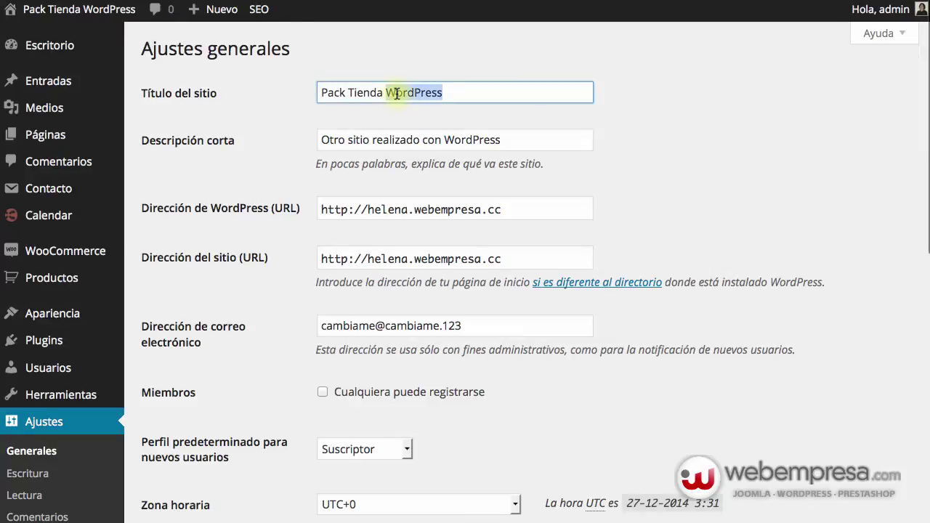
triple_click(396, 94)
type("Tienda")
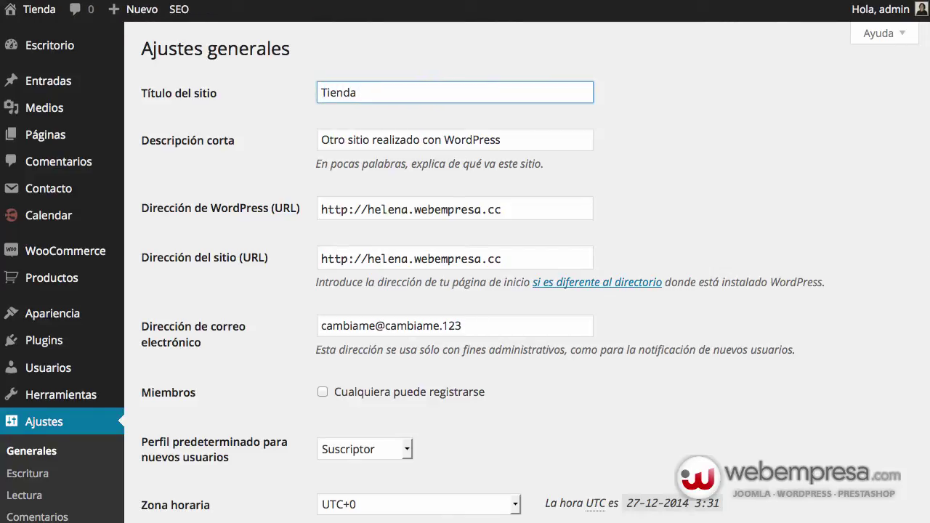
type(" Fantasia")
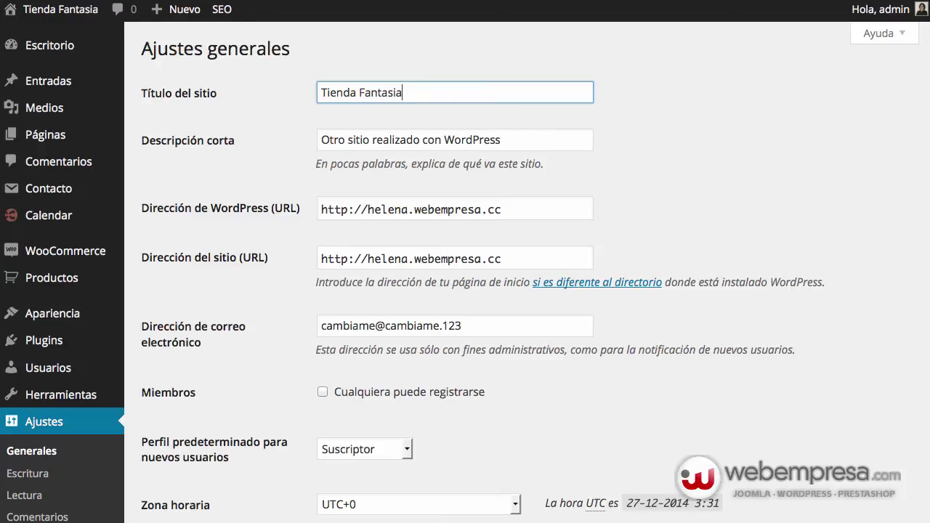
triple_click(430, 142)
type("Tienda ")
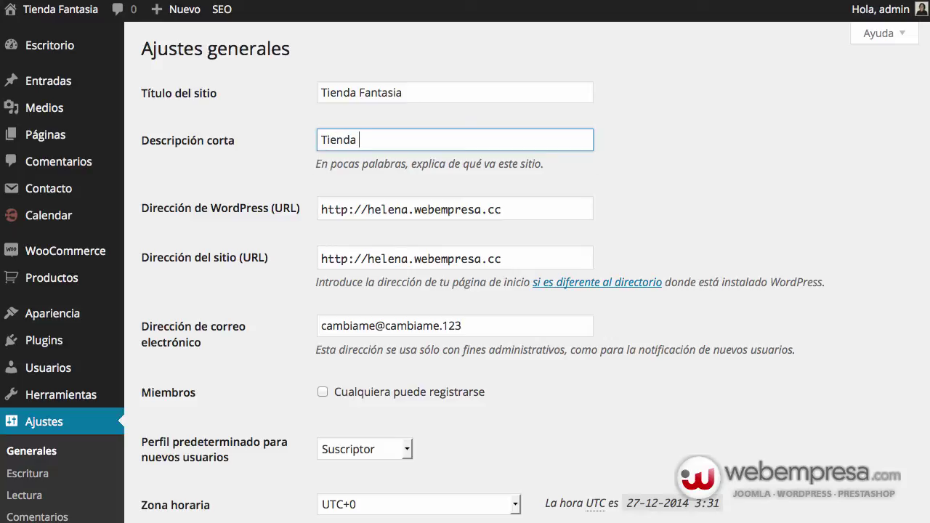
type("Fantasia")
scroll(515, 218, "down", 8)
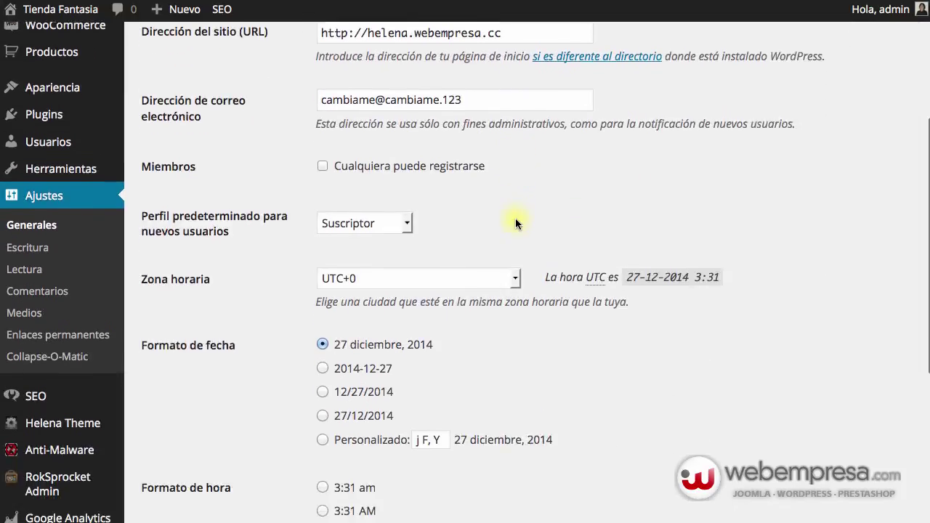
left_click(200, 443)
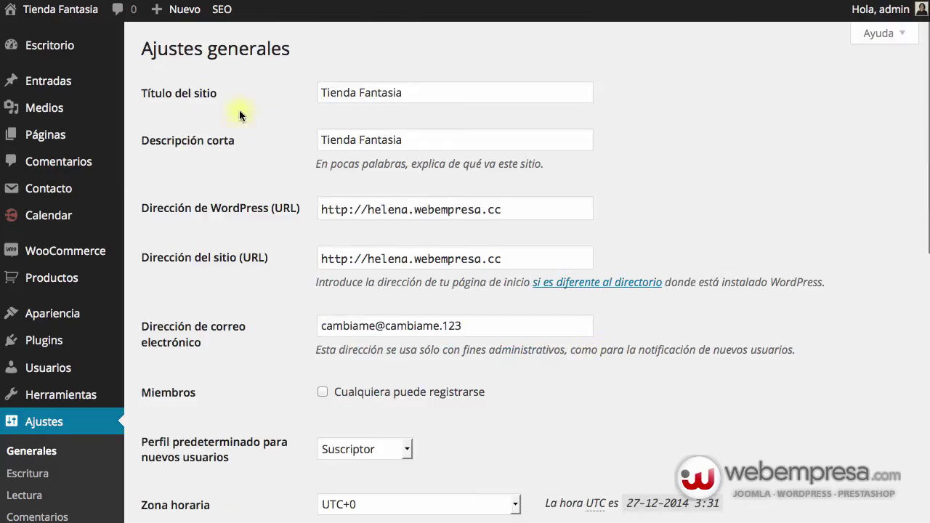
mouse_move(83, 10)
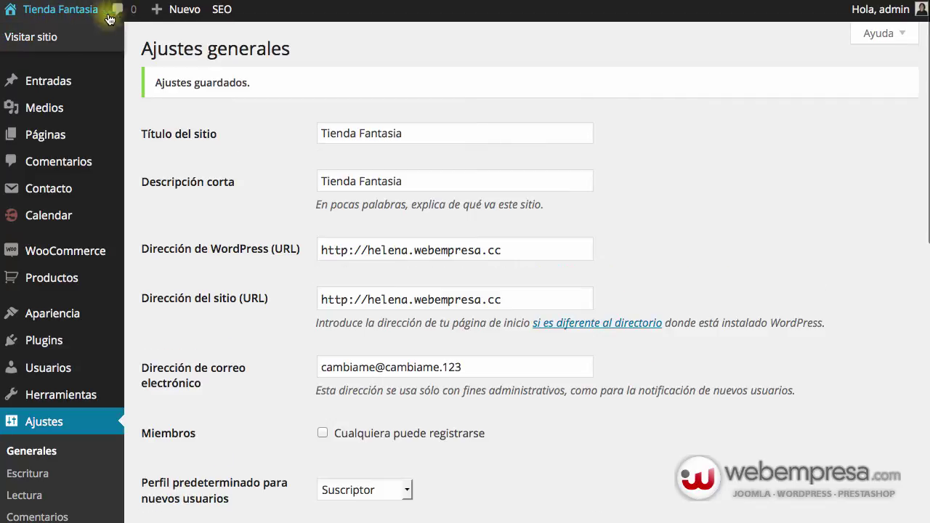
Step: Log out from the Hola, admin menu to view the logo-free Tienda Fantasia login page
mouse_move(889, 16)
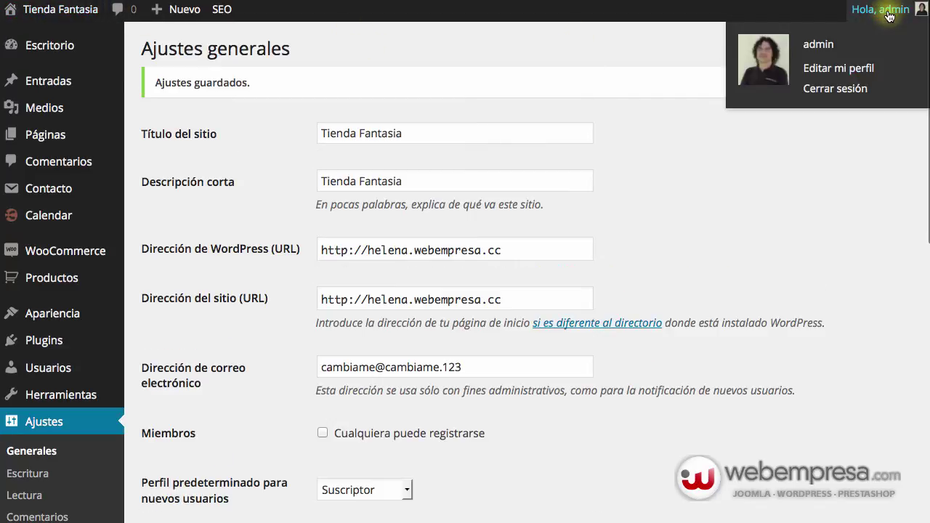
left_click(846, 88)
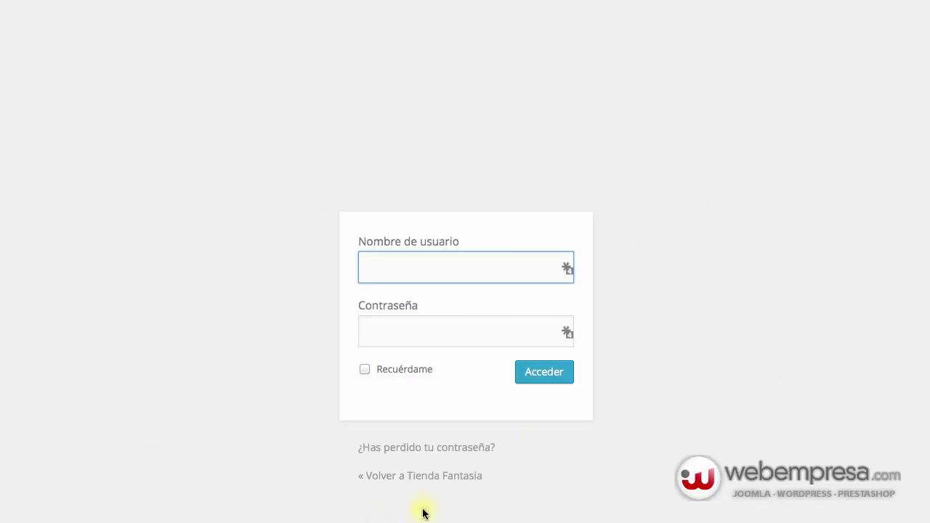